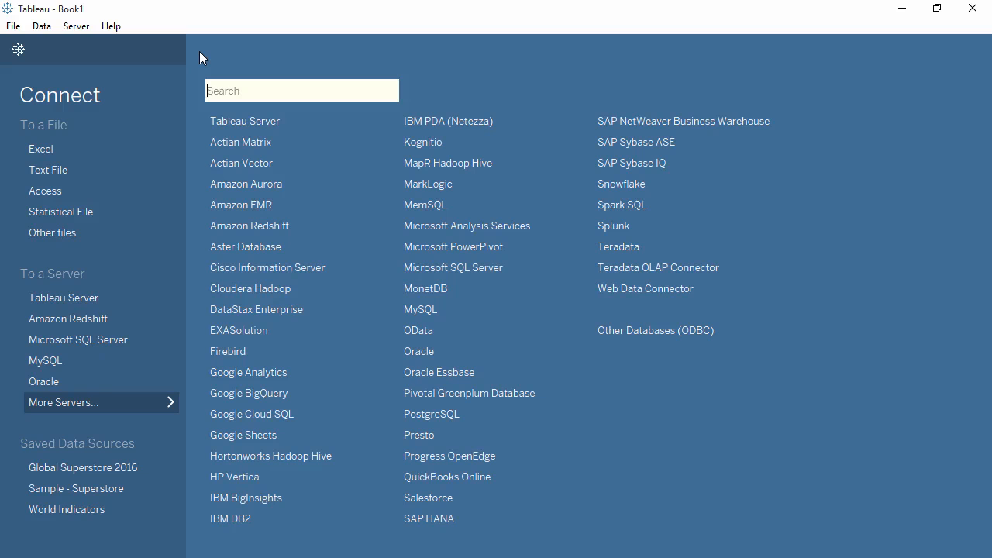
# Choose the local SuperCube.cub file as the Analysis Services cube to connect to.
pyautogui.click(88, 234)
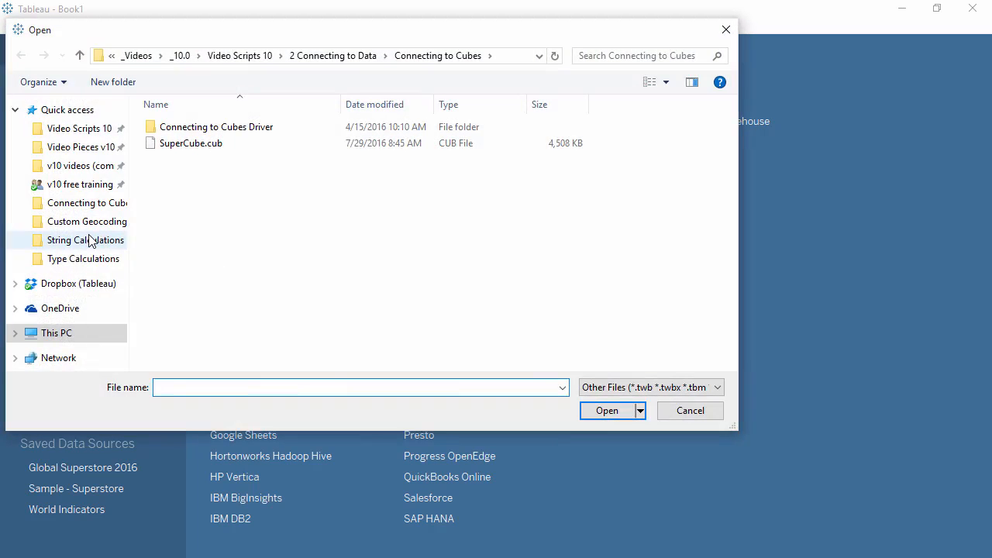
pyautogui.click(192, 149)
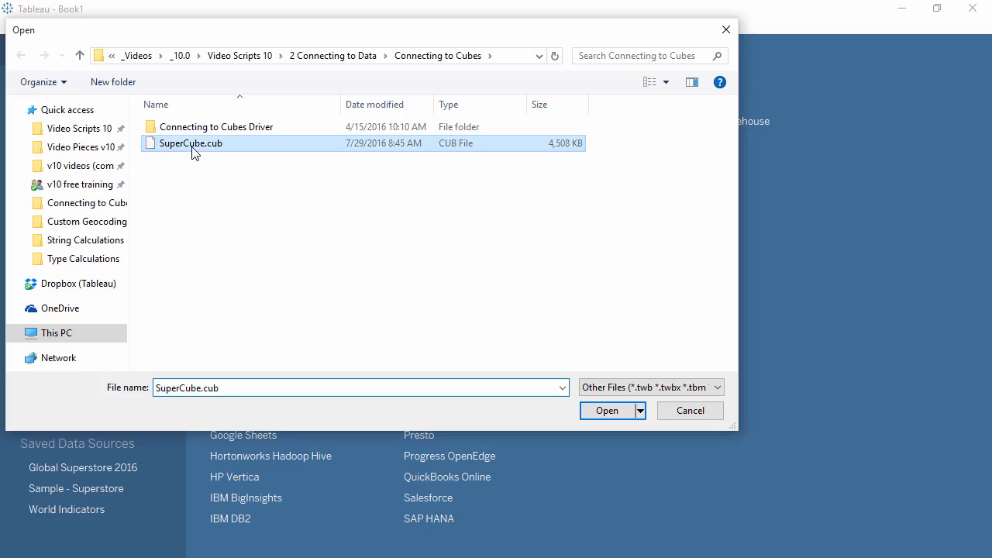
pyautogui.doubleClick(193, 146)
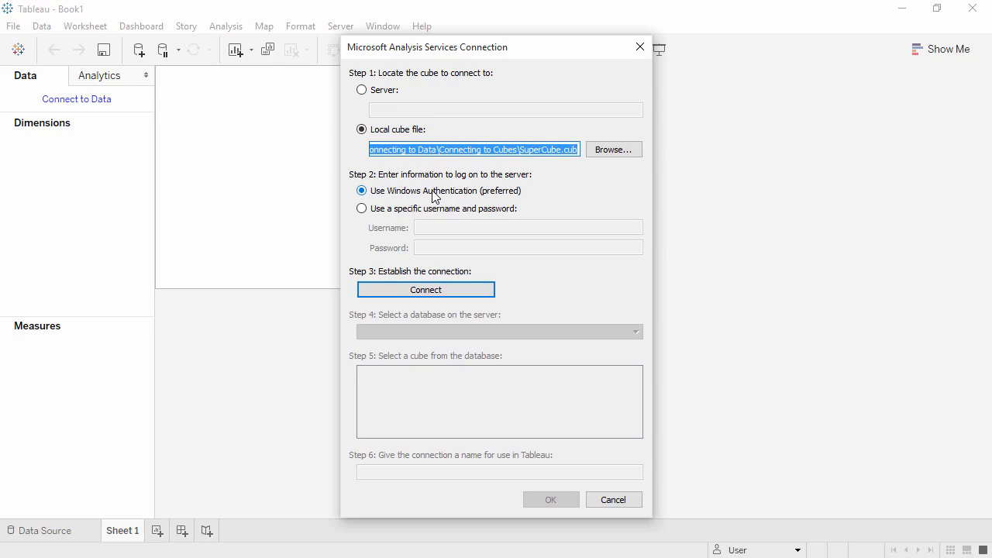
# Connect to the SuperCube database and cube, trimming the connection name to SuperCube.
pyautogui.click(432, 297)
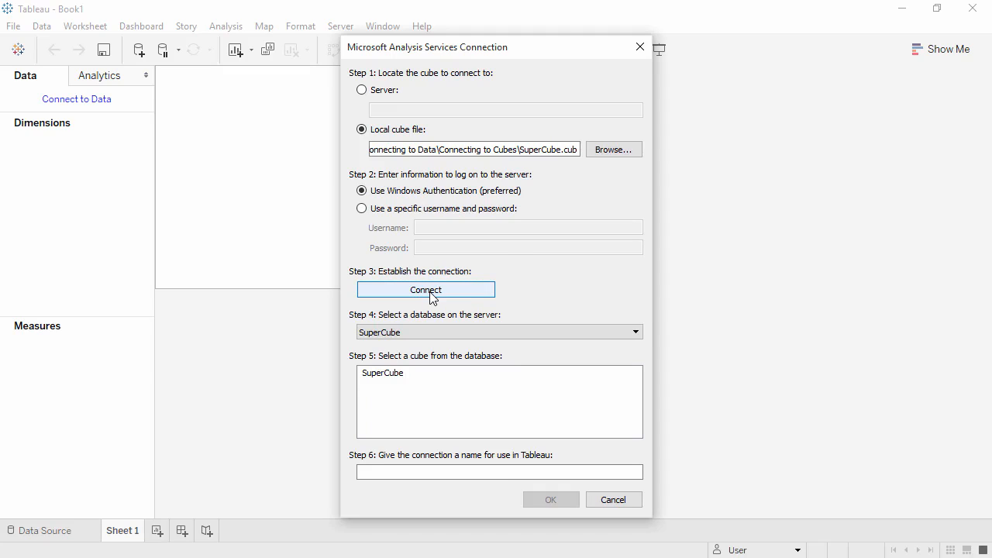
pyautogui.click(428, 331)
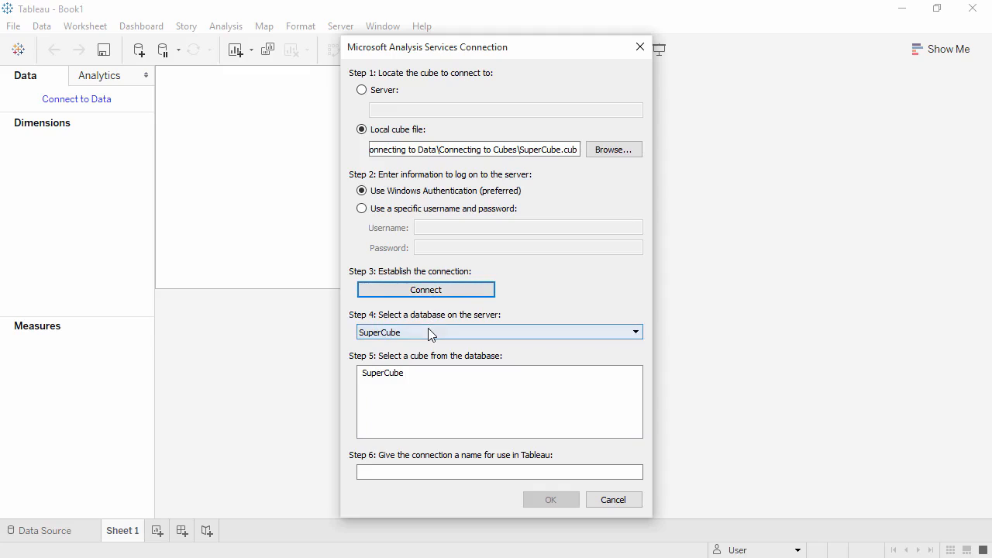
pyautogui.click(428, 347)
pyautogui.click(428, 373)
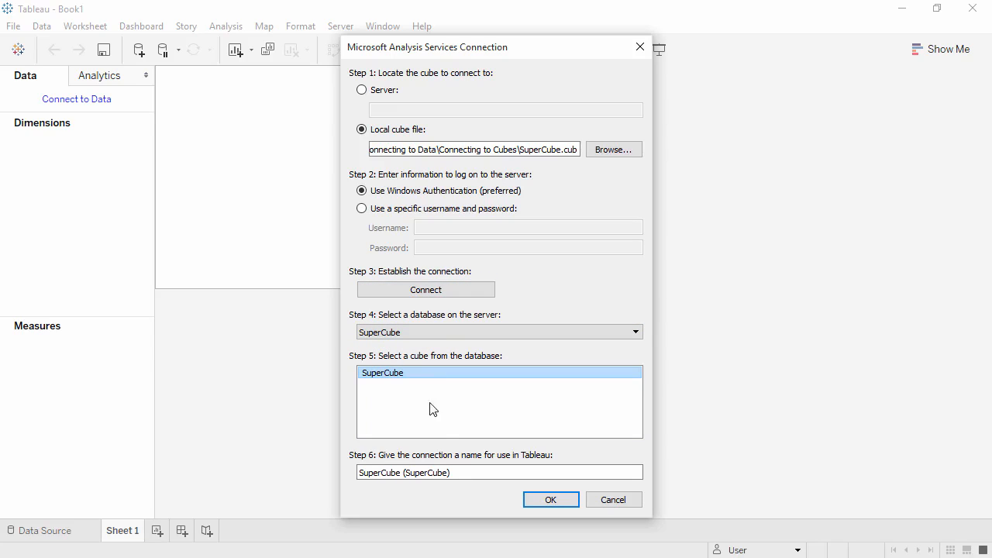
pyautogui.moveTo(458, 474); pyautogui.dragTo(403, 475)
pyautogui.press('BackSpace')
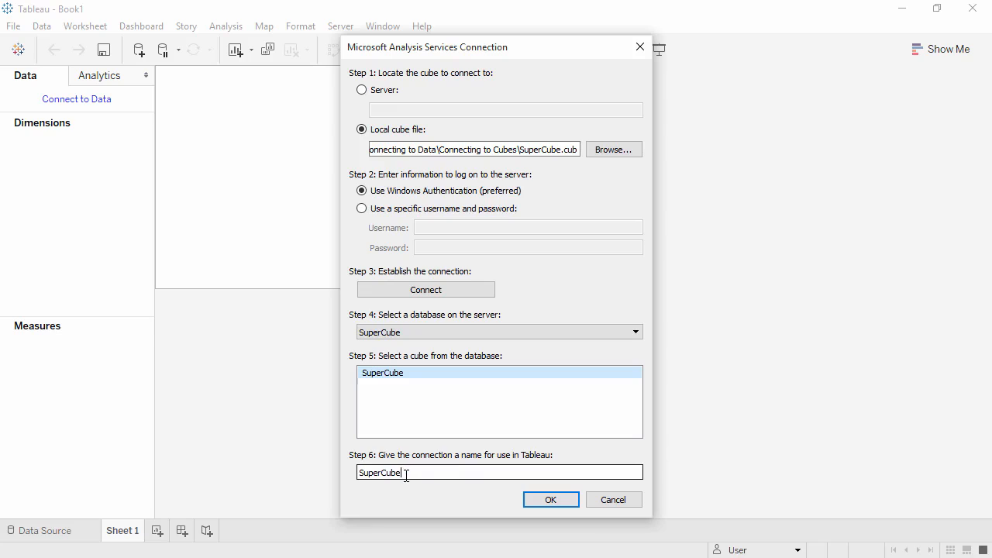
pyautogui.click(531, 500)
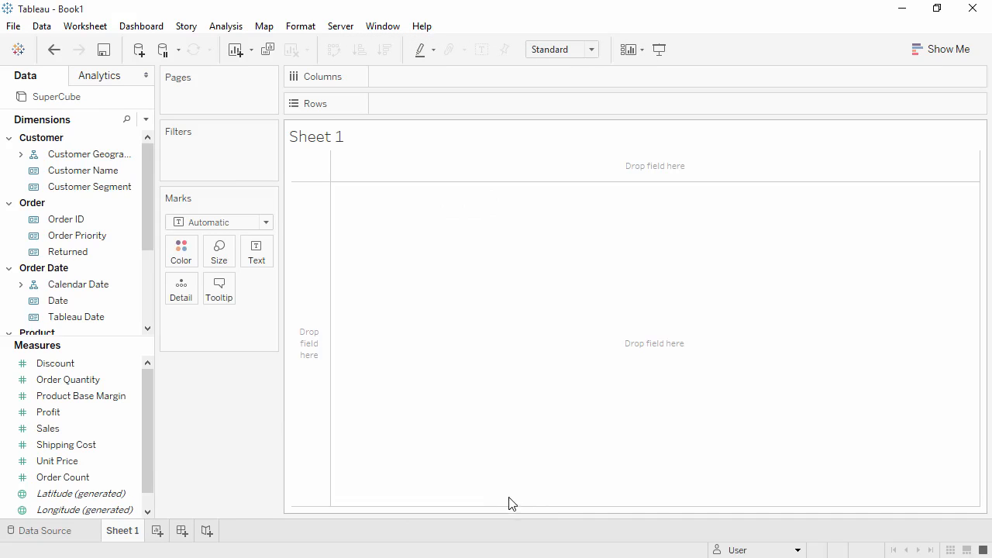
pyautogui.click(85, 533)
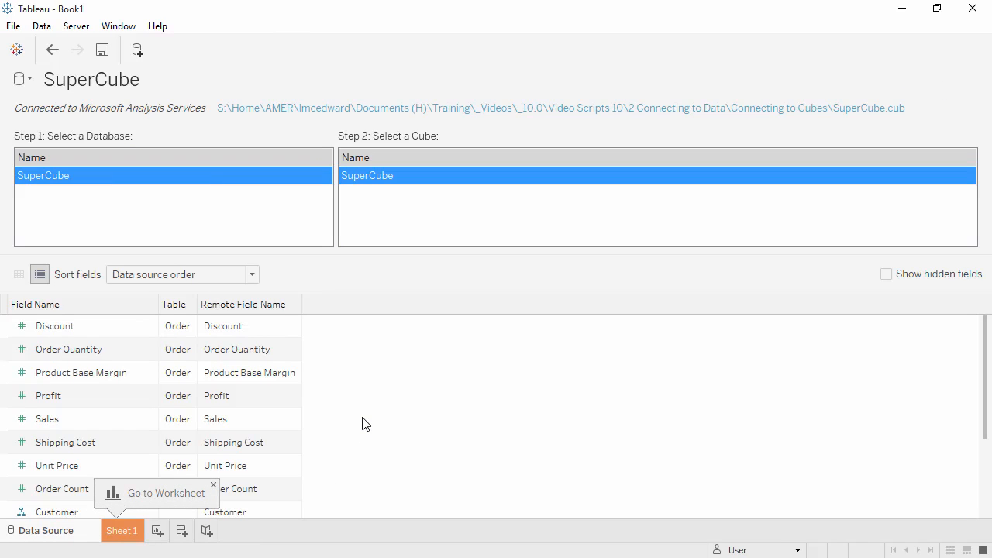
pyautogui.doubleClick(106, 404)
pyautogui.click(20, 396)
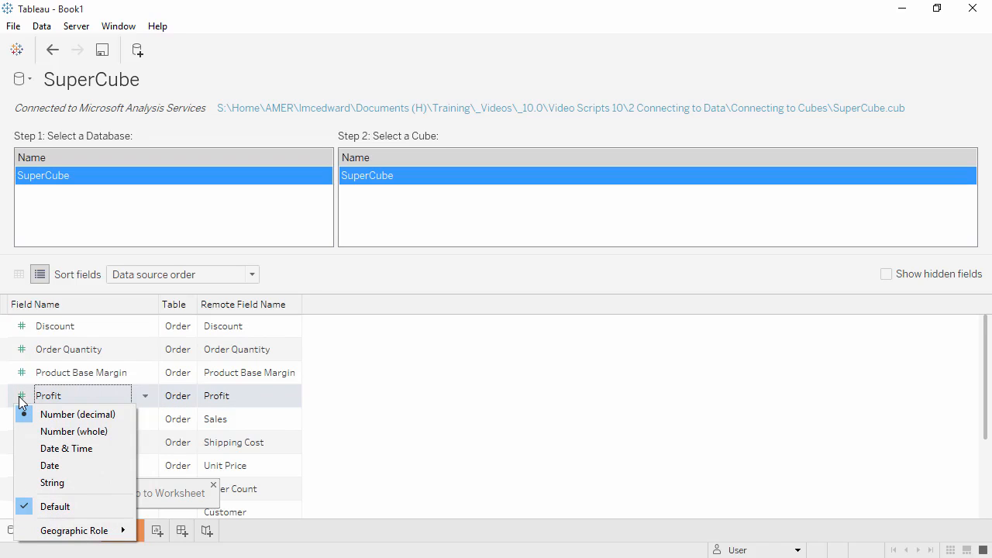
pyautogui.click(338, 406)
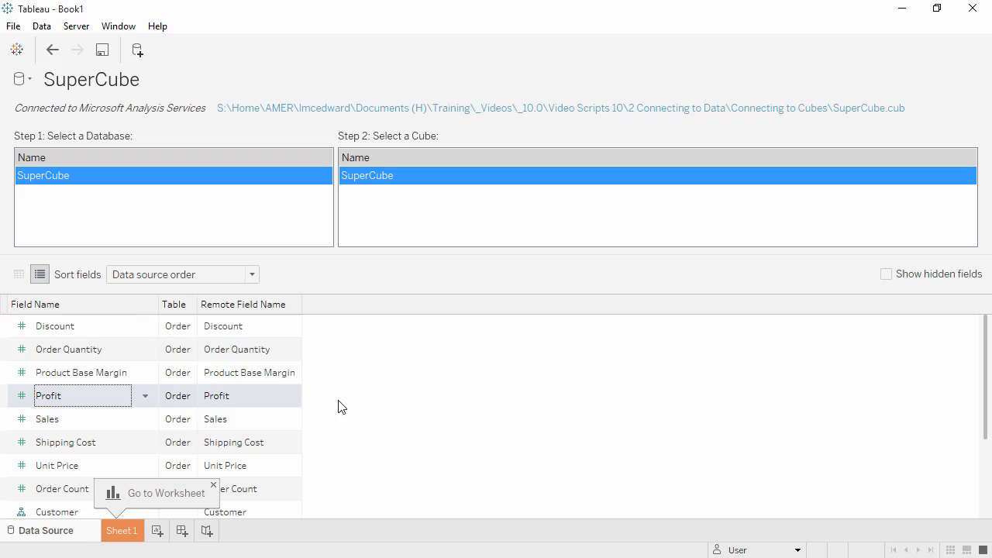
pyautogui.click(21, 278)
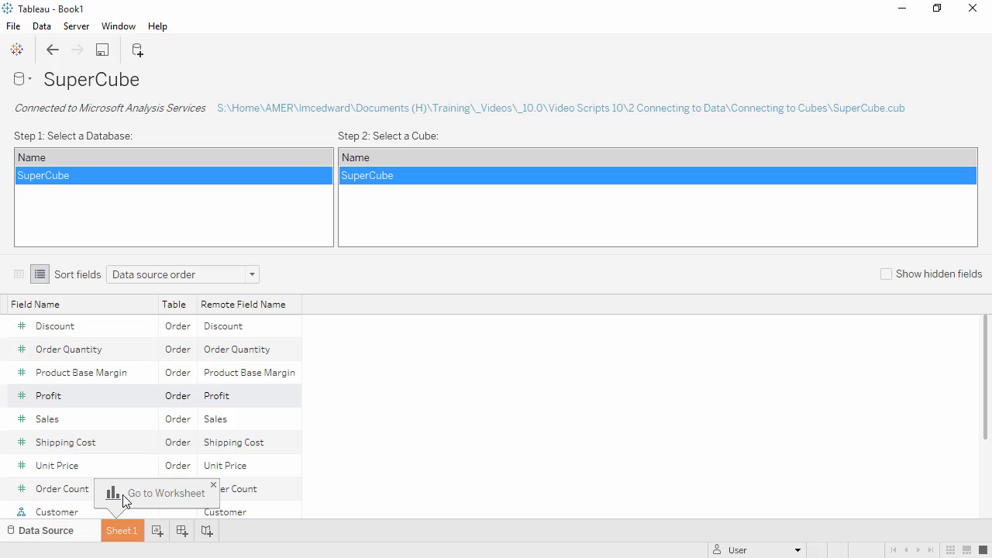
pyautogui.click(124, 533)
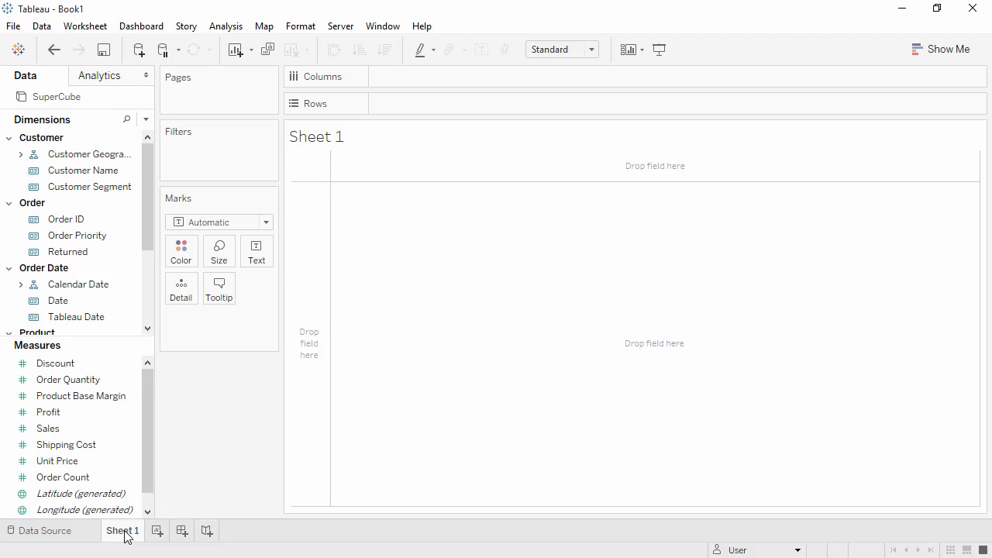
# Put Sales on Rows to show one bar totalling 14,907,053, checking the pill's options.
pyautogui.moveTo(84, 429); pyautogui.dragTo(445, 98)
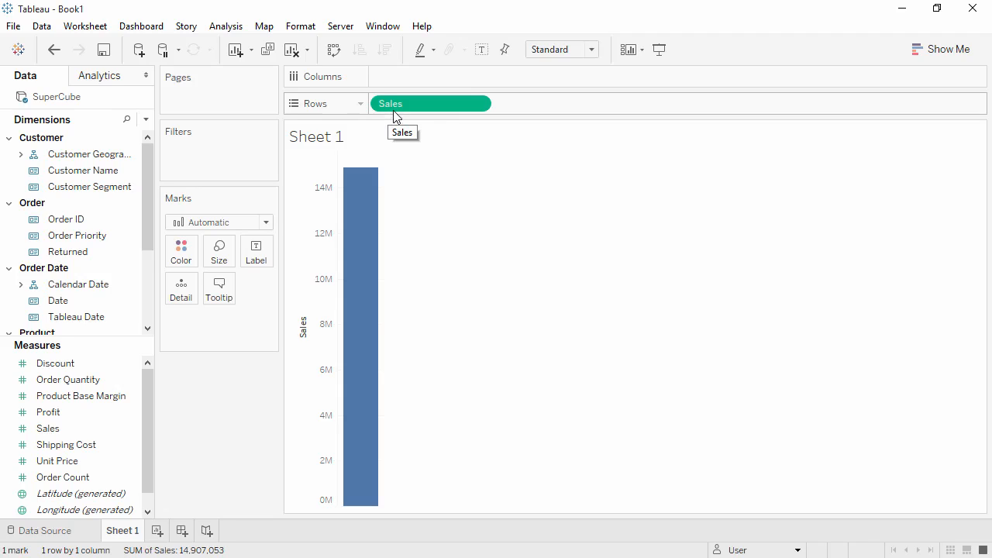
pyautogui.rightClick(420, 104)
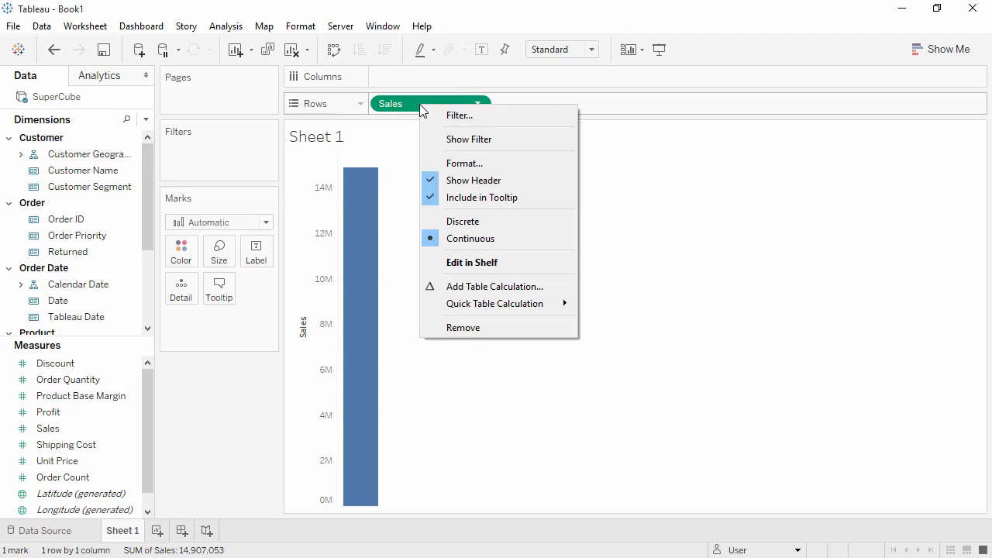
pyautogui.moveTo(487, 312)
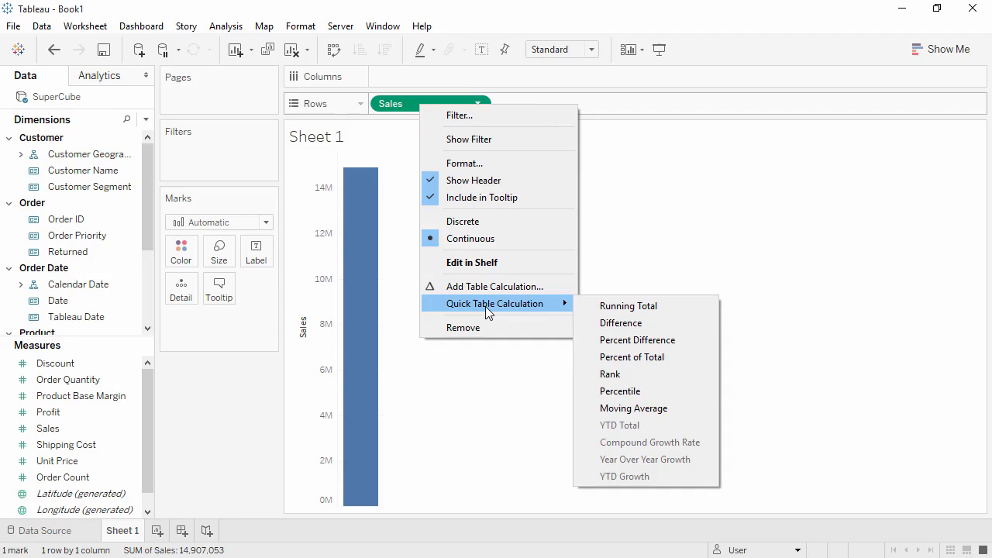
pyautogui.click(226, 388)
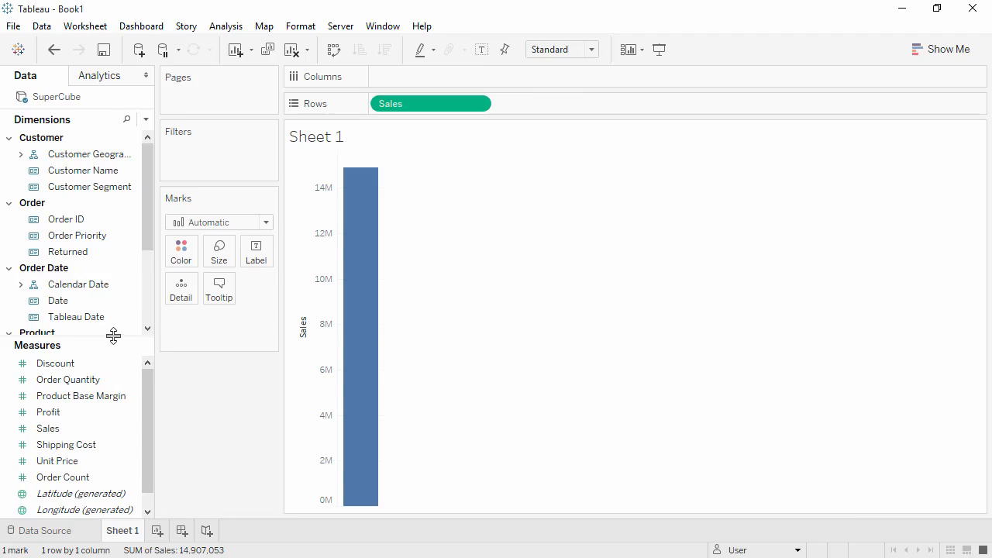
# Drag Region from Customer Geography onto Columns for Central, East, South and West bars.
pyautogui.moveTo(113, 334); pyautogui.dragTo(101, 465)
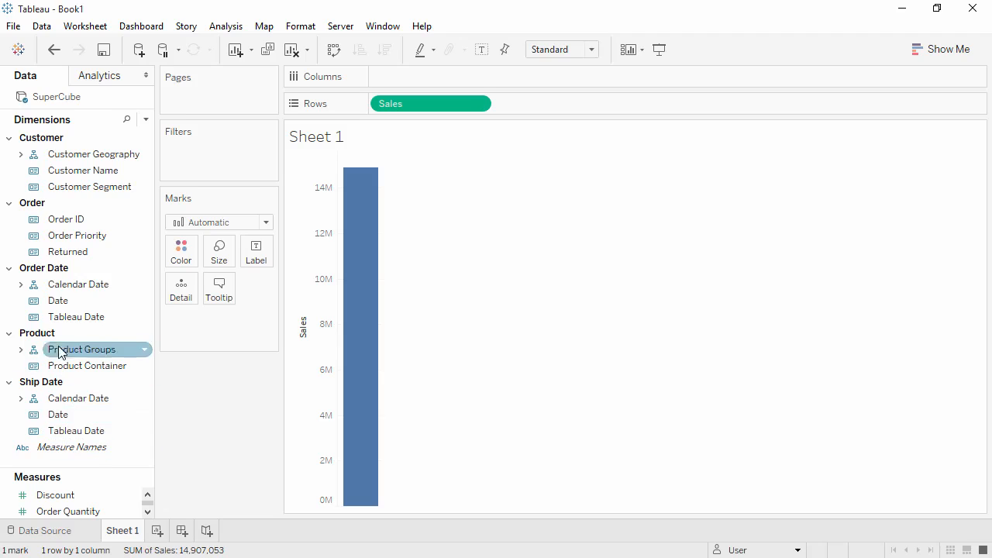
pyautogui.click(10, 203)
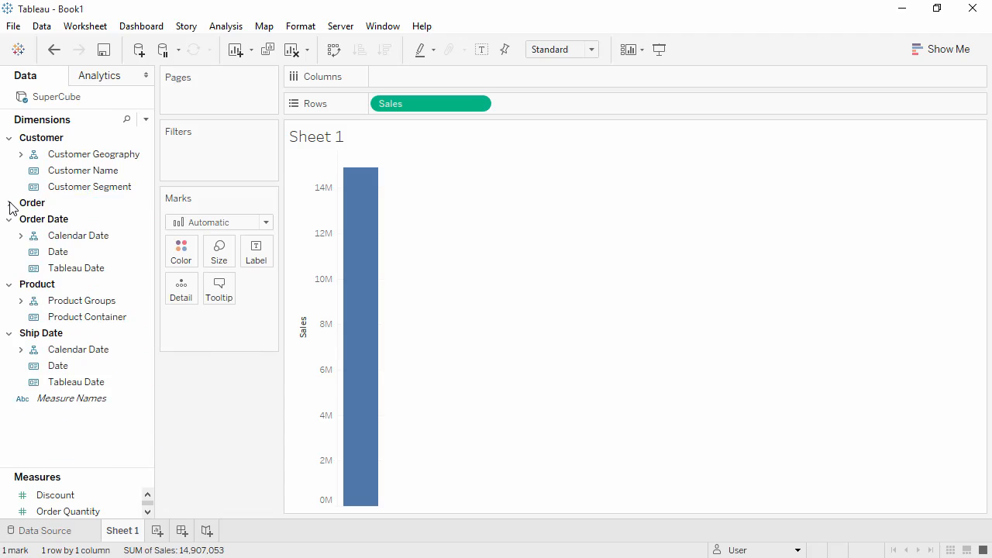
pyautogui.click(21, 155)
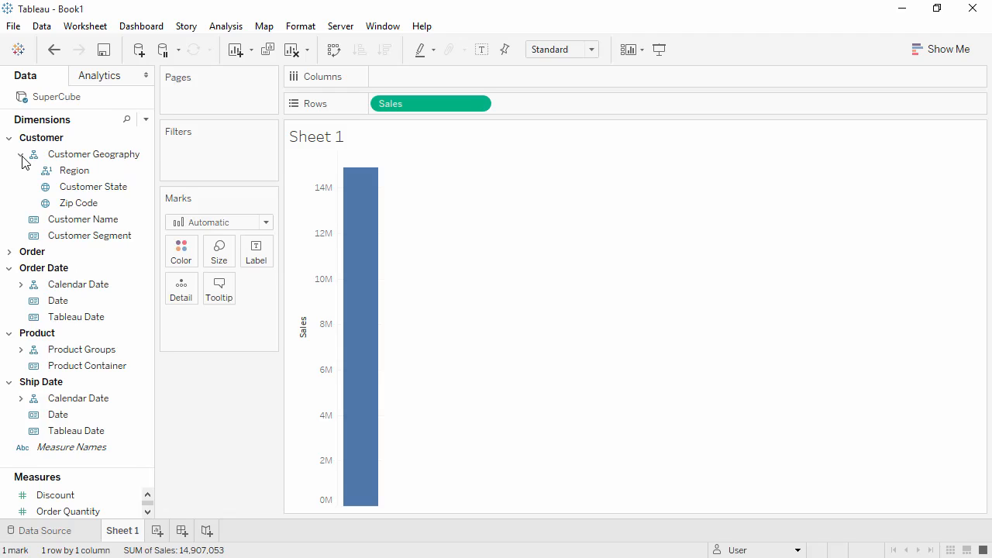
pyautogui.moveTo(75, 174); pyautogui.dragTo(392, 79)
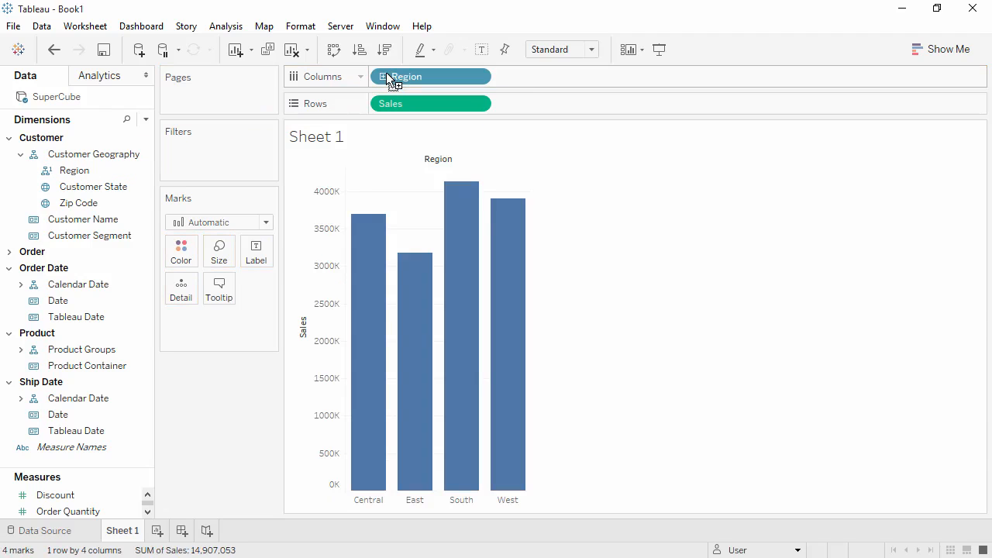
# Show the Region filter card, collapse Central and East in it, and add Sheet 2.
pyautogui.rightClick(402, 79)
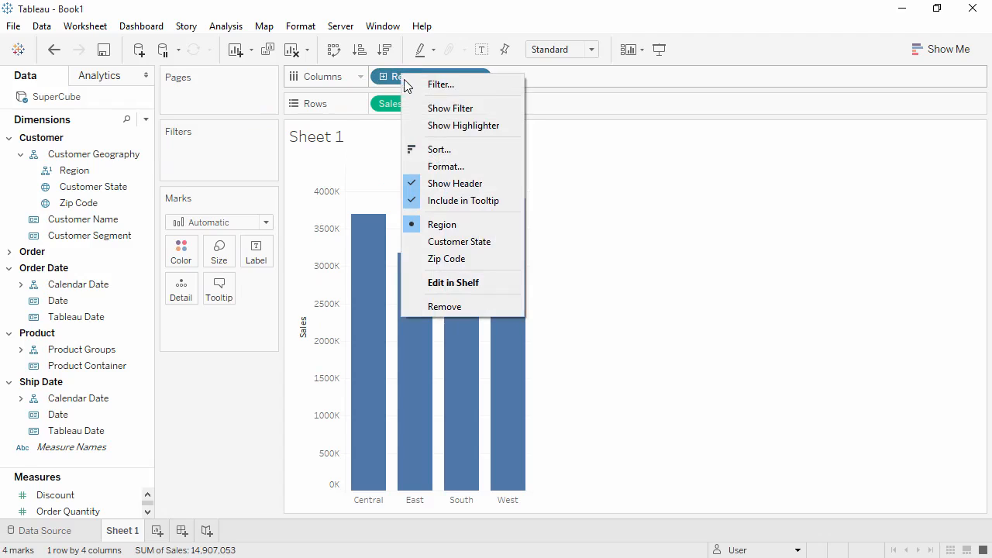
pyautogui.click(420, 106)
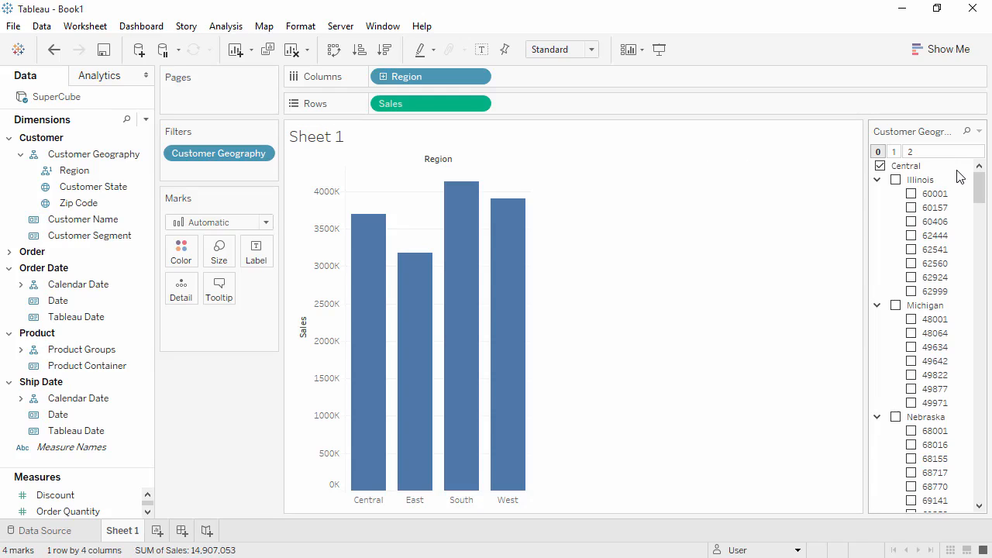
pyautogui.click(908, 169)
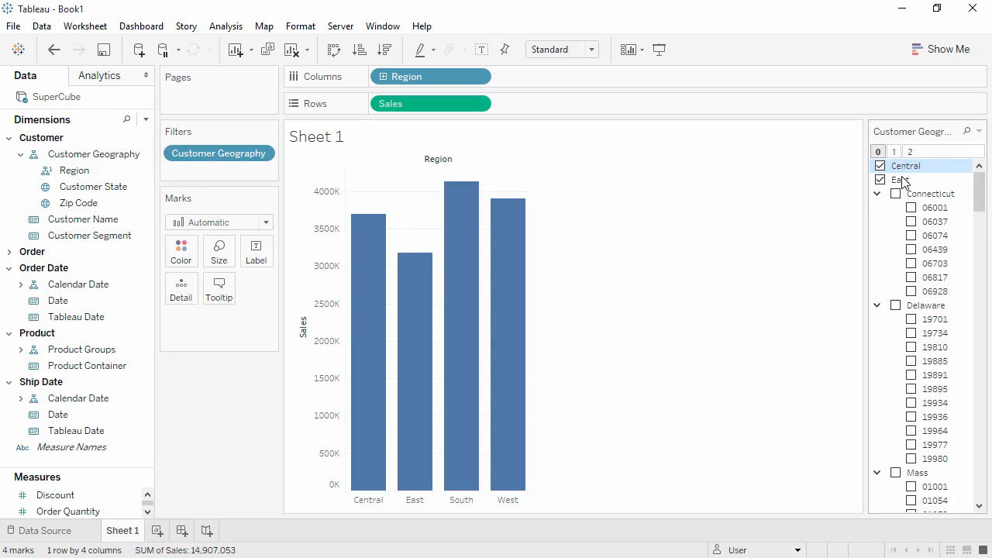
pyautogui.click(902, 181)
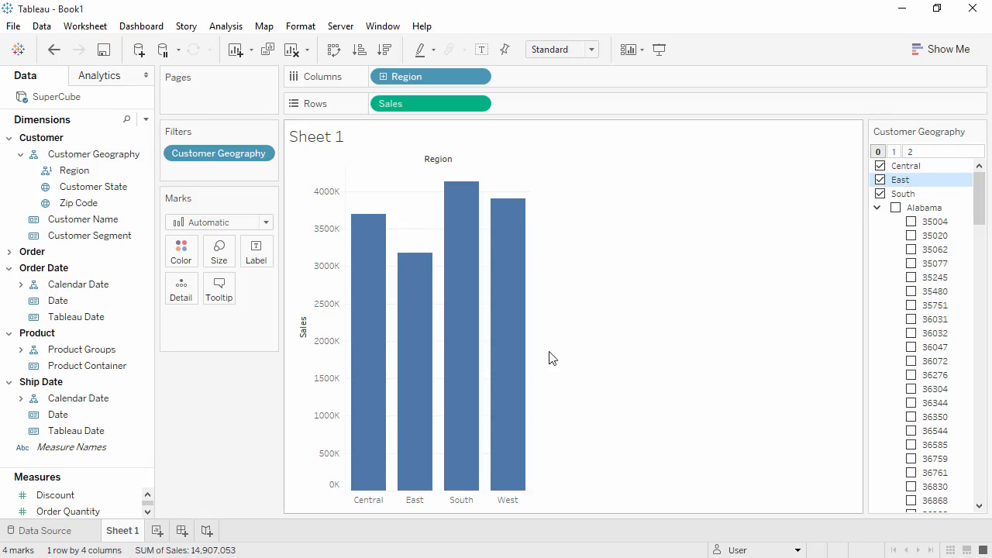
pyautogui.click(157, 532)
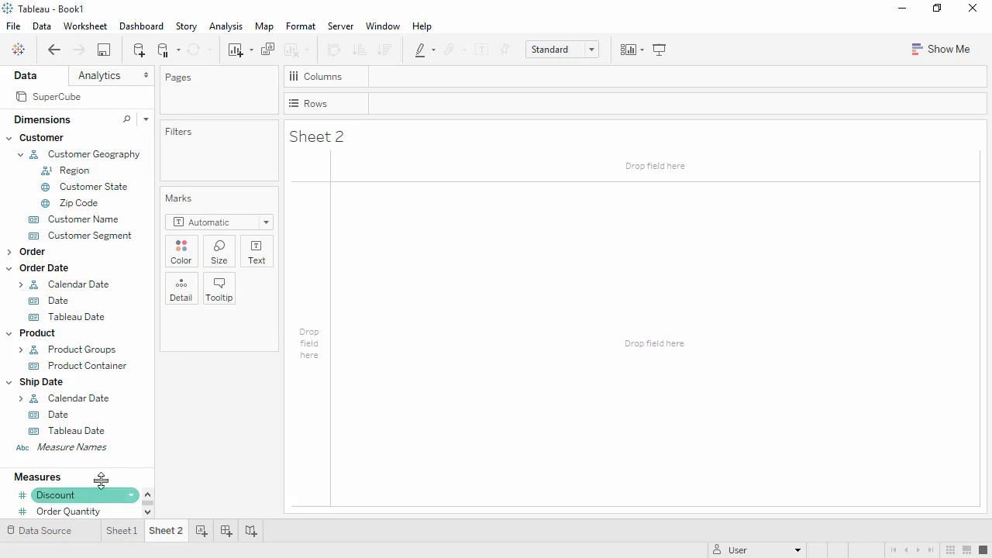
# Chart Sales on Sheet 2 as 16 bars by Quarter Name, with Year Name removed.
pyautogui.moveTo(97, 467); pyautogui.dragTo(93, 414)
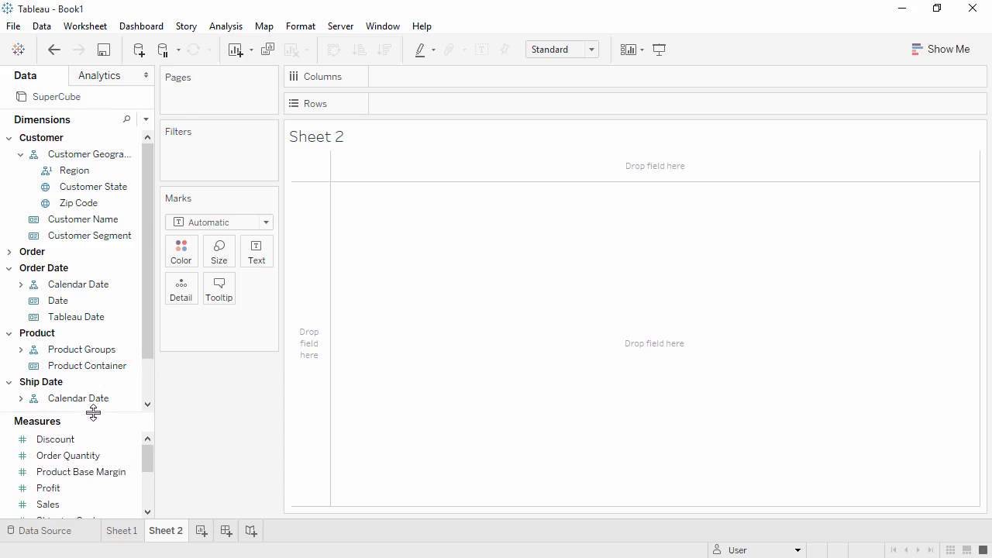
pyautogui.doubleClick(85, 504)
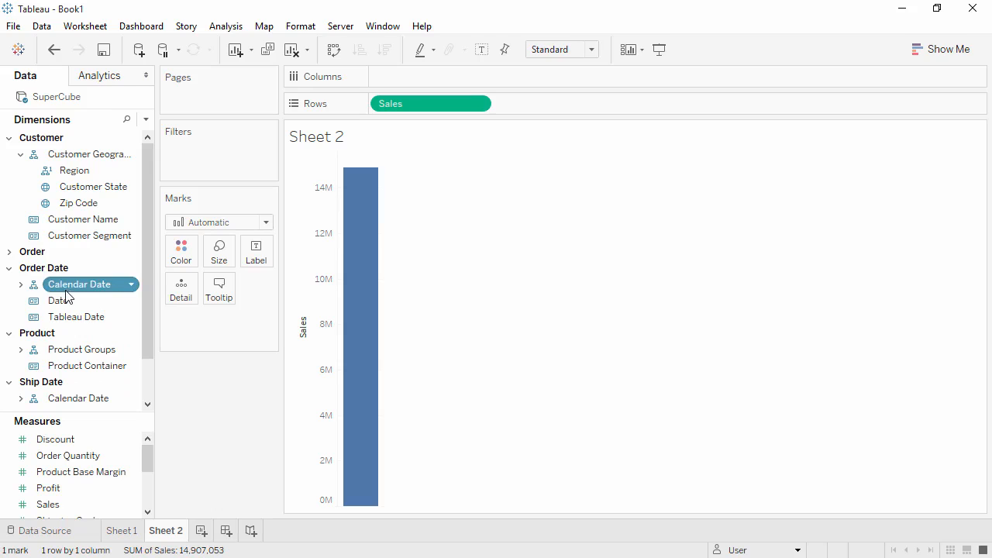
pyautogui.moveTo(66, 291); pyautogui.dragTo(417, 81)
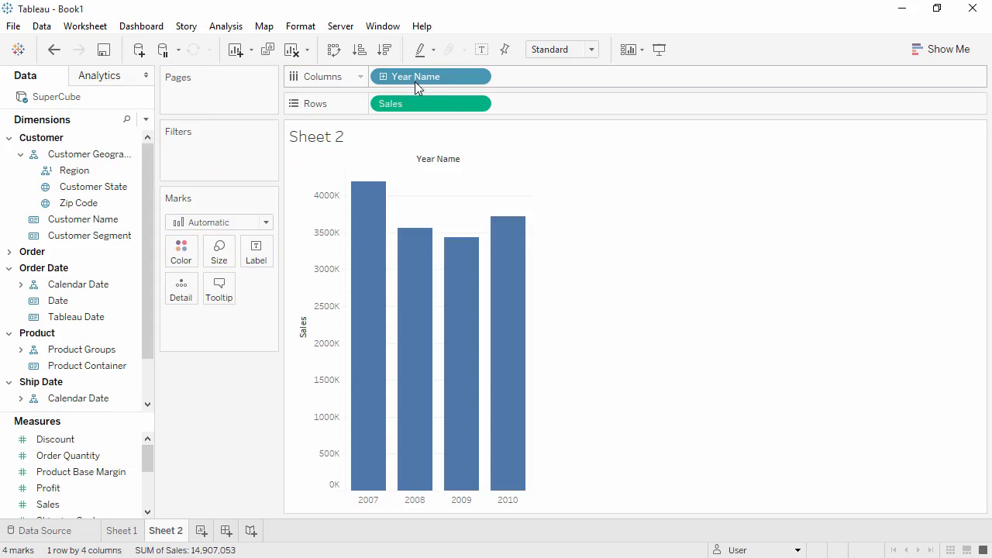
pyautogui.click(383, 77)
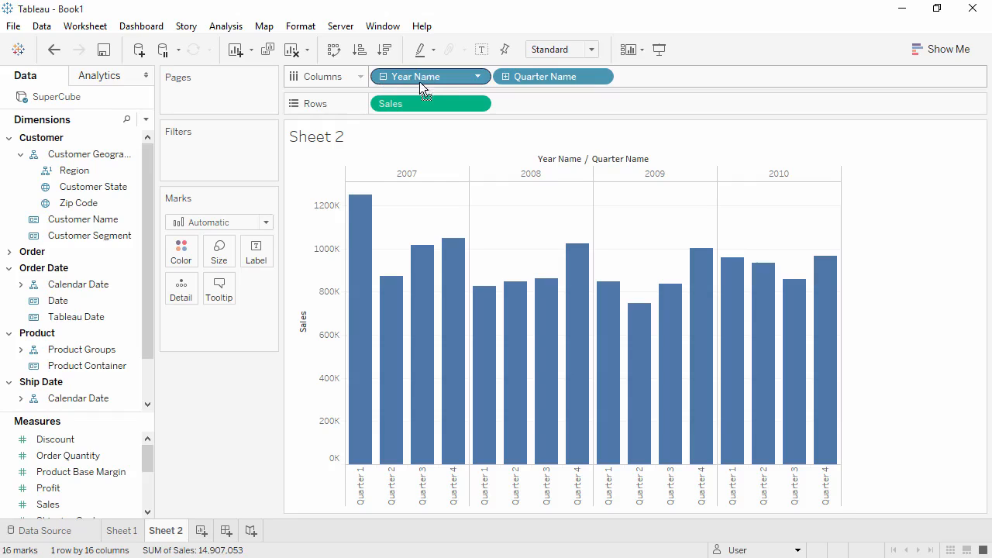
pyautogui.moveTo(426, 82); pyautogui.dragTo(248, 397)
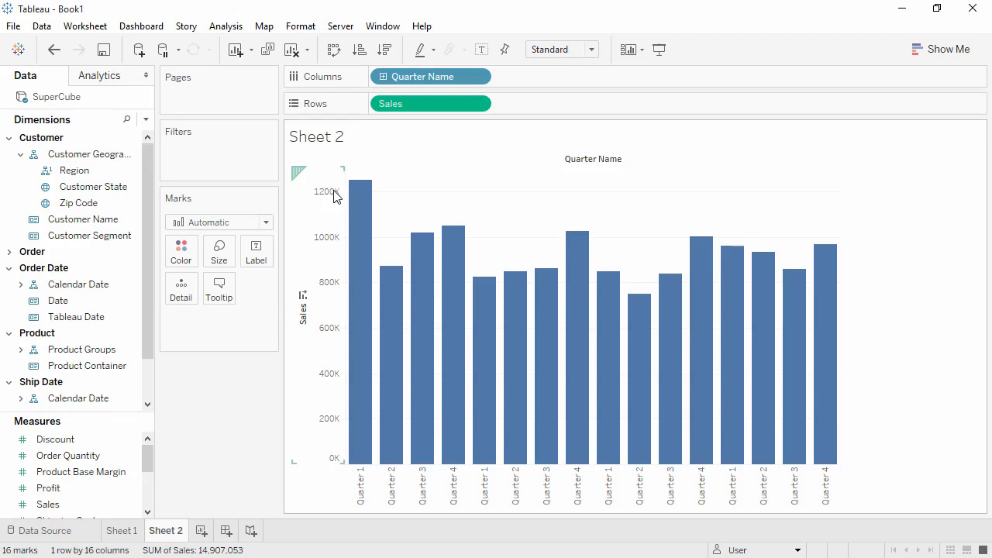
# Show a Calendar Date filter card from the Quarter Name pill, checking its dropdown options.
pyautogui.rightClick(404, 80)
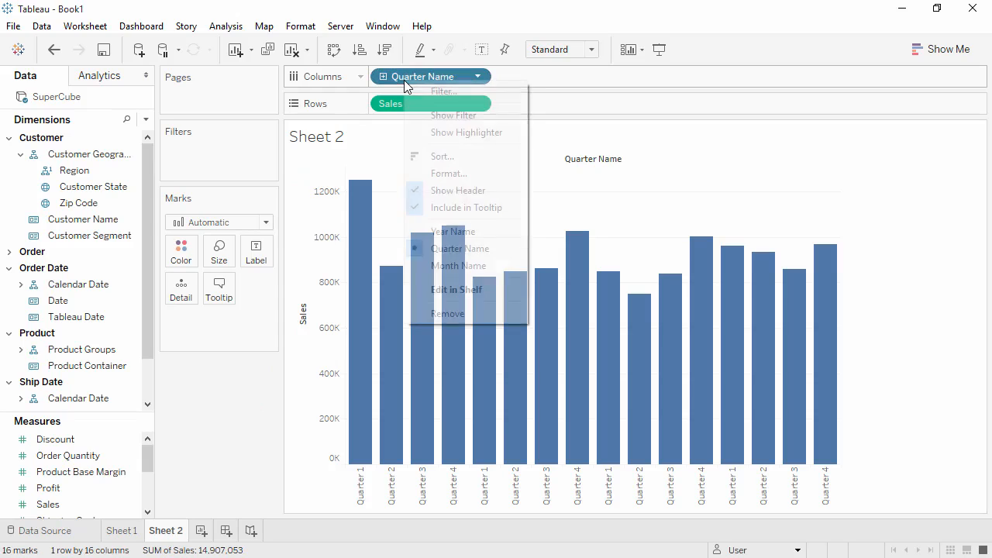
pyautogui.click(415, 114)
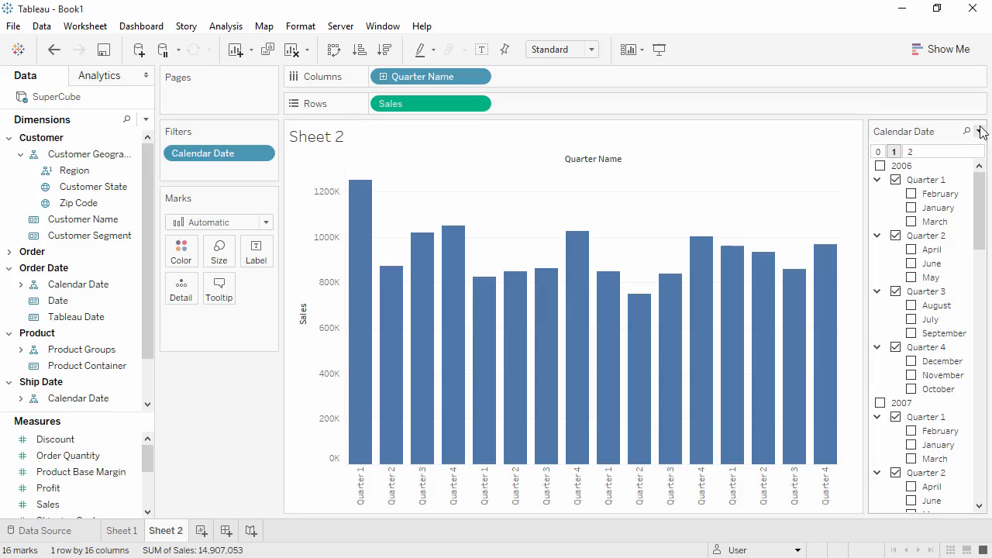
pyautogui.click(979, 131)
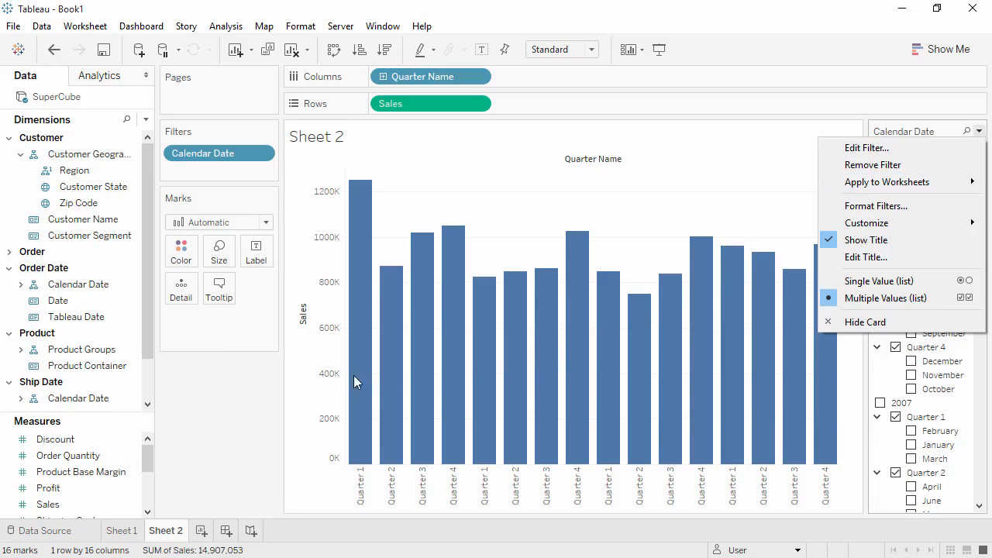
pyautogui.click(228, 383)
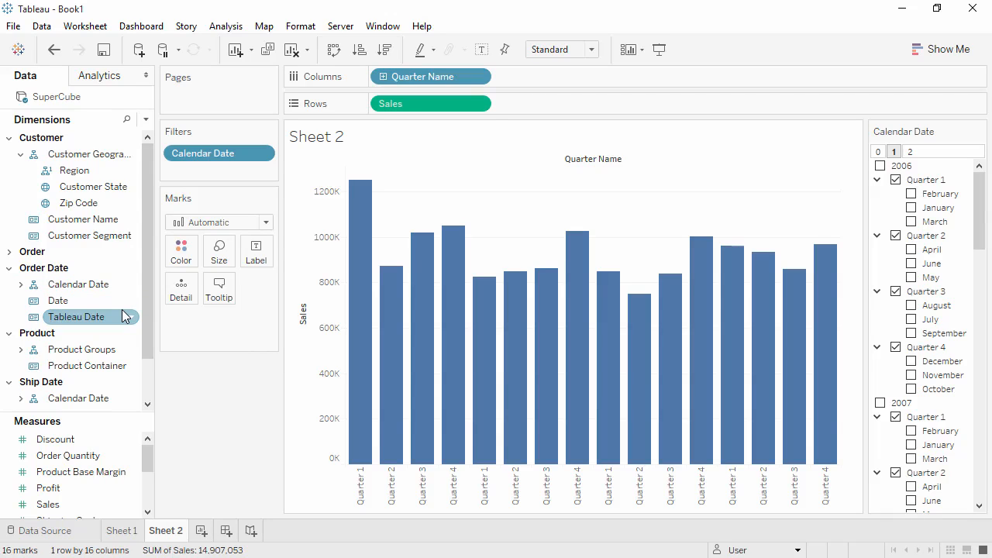
# Change Tableau Date to a Date type, test it on Columns, then undo back to quarters.
pyautogui.click(34, 318)
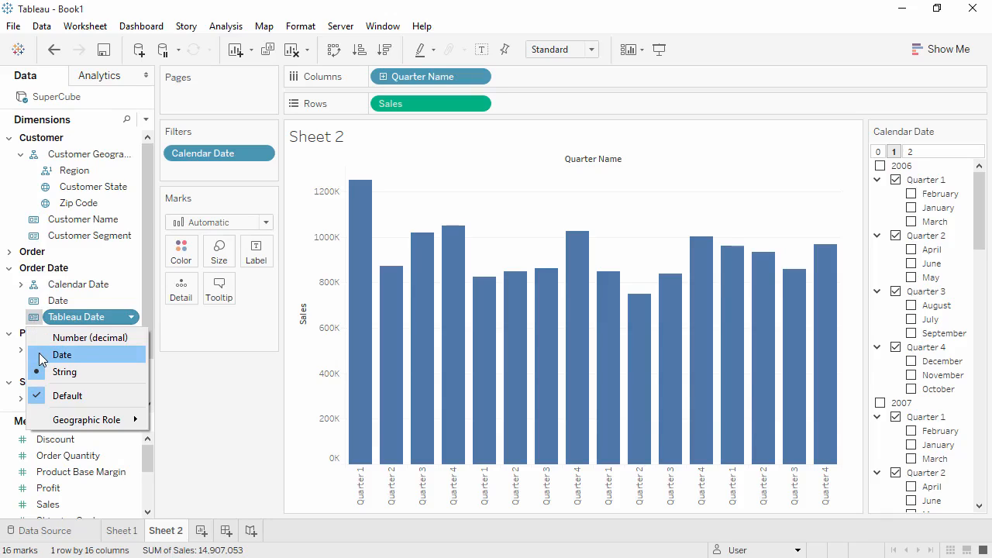
pyautogui.click(42, 356)
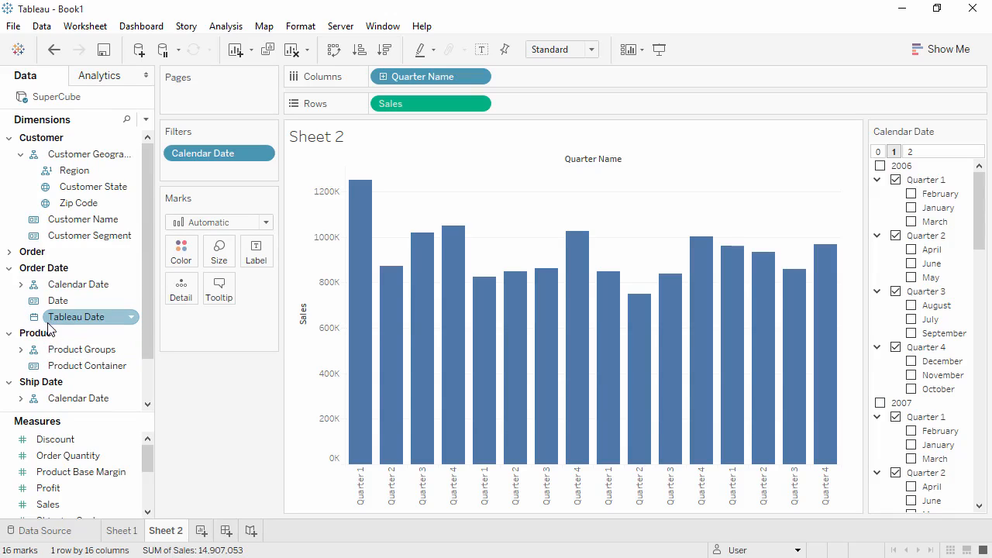
pyautogui.moveTo(58, 323); pyautogui.dragTo(555, 76)
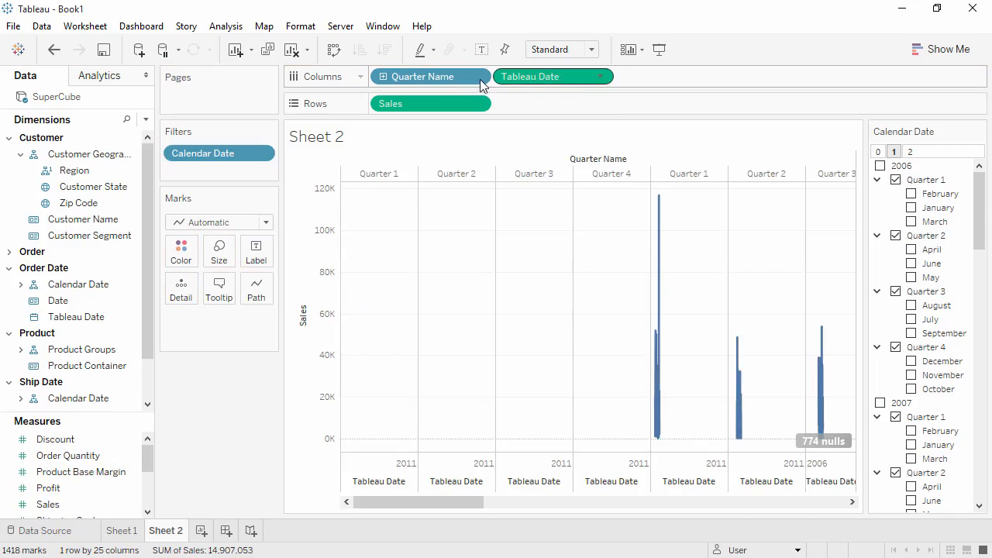
pyautogui.moveTo(423, 78); pyautogui.dragTo(223, 388)
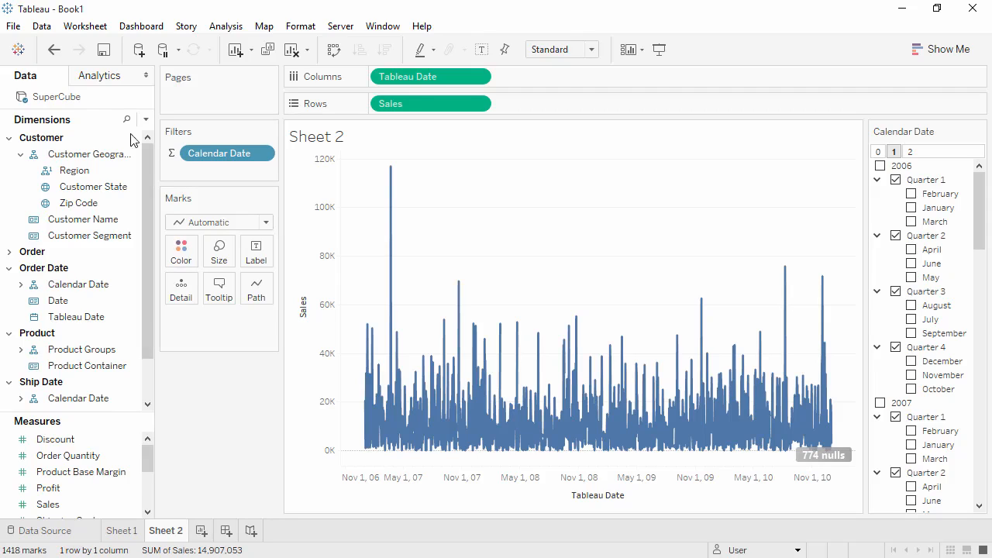
pyautogui.click(53, 50)
pyautogui.click(53, 49)
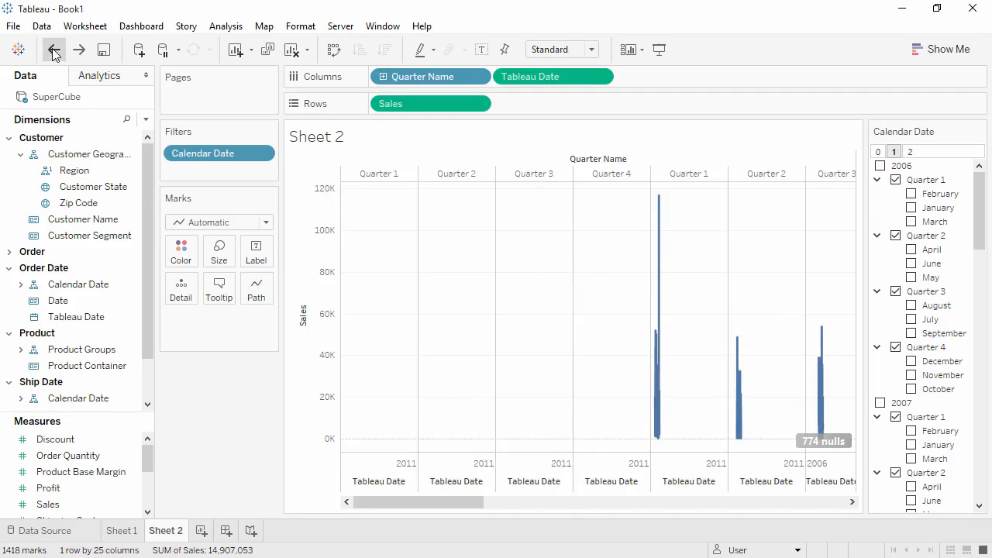
# Show a Tableau Date range filter from 1/1/2006 to 12/31/2011, then add Sheet 3.
pyautogui.rightClick(90, 320)
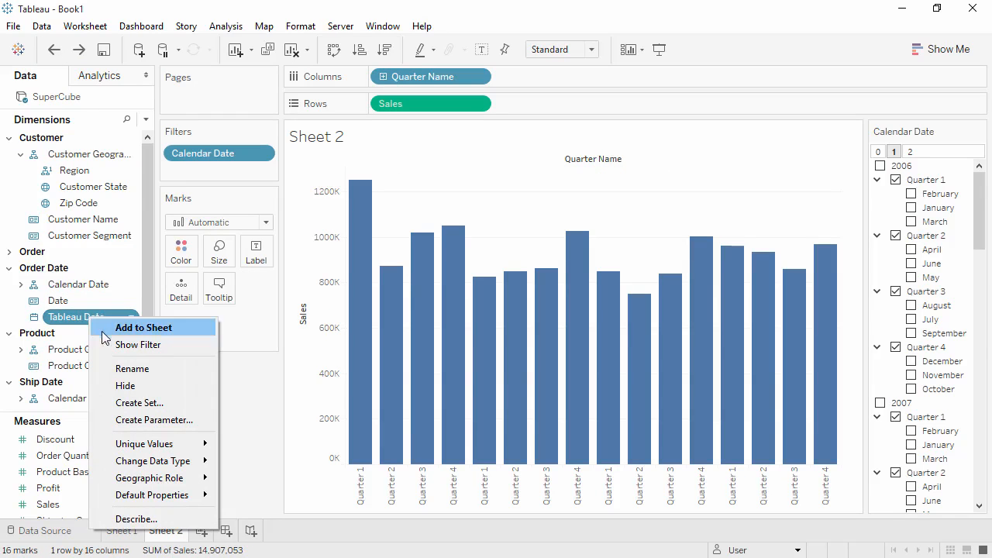
pyautogui.click(116, 344)
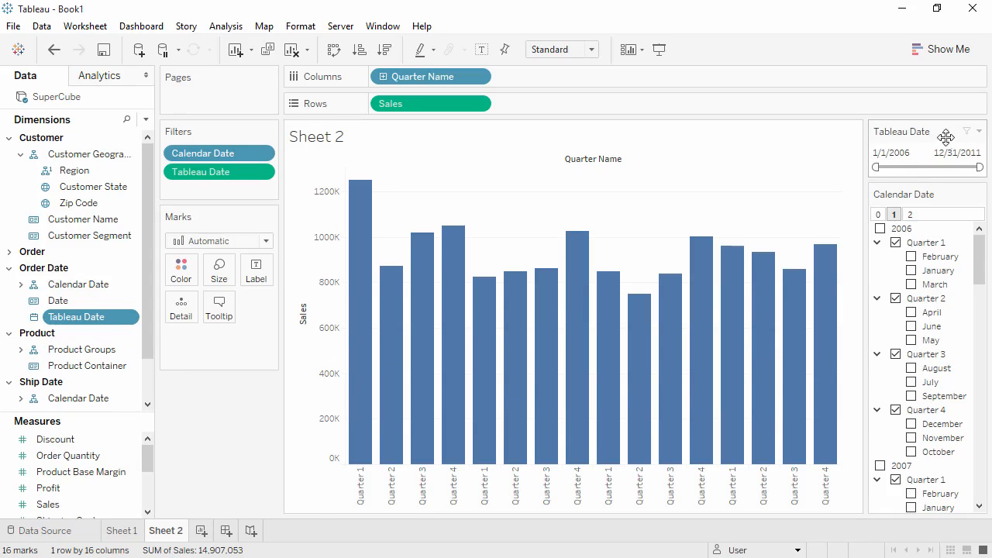
pyautogui.click(979, 131)
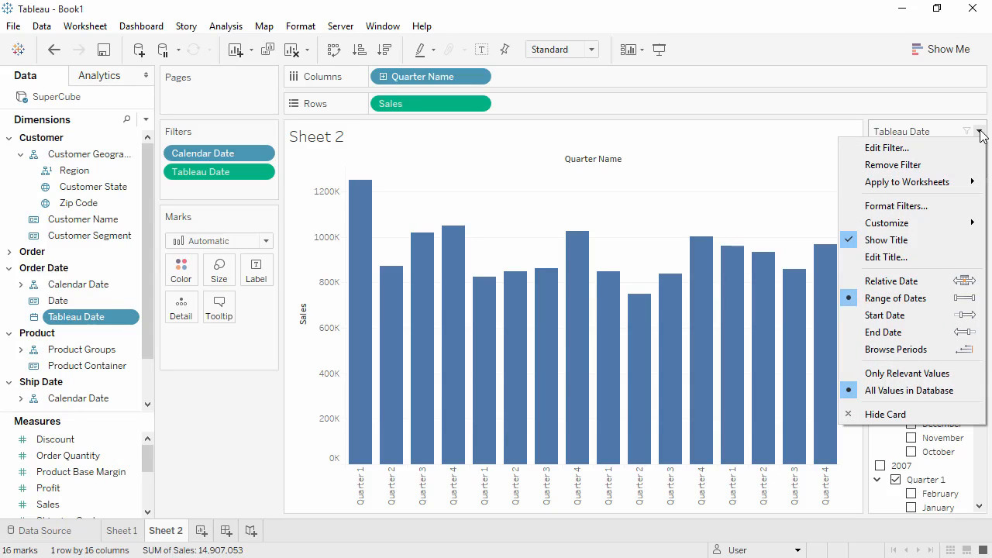
pyautogui.click(200, 532)
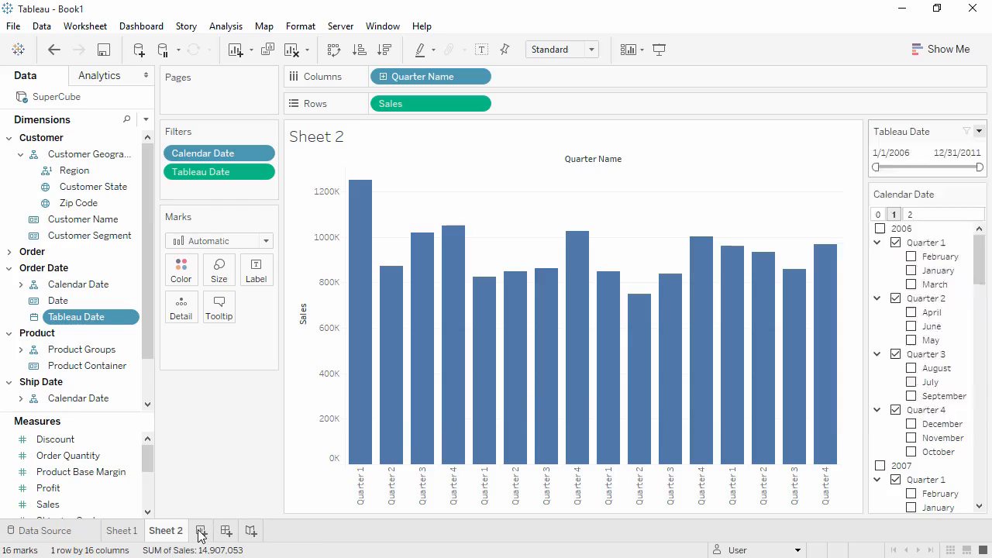
pyautogui.click(201, 532)
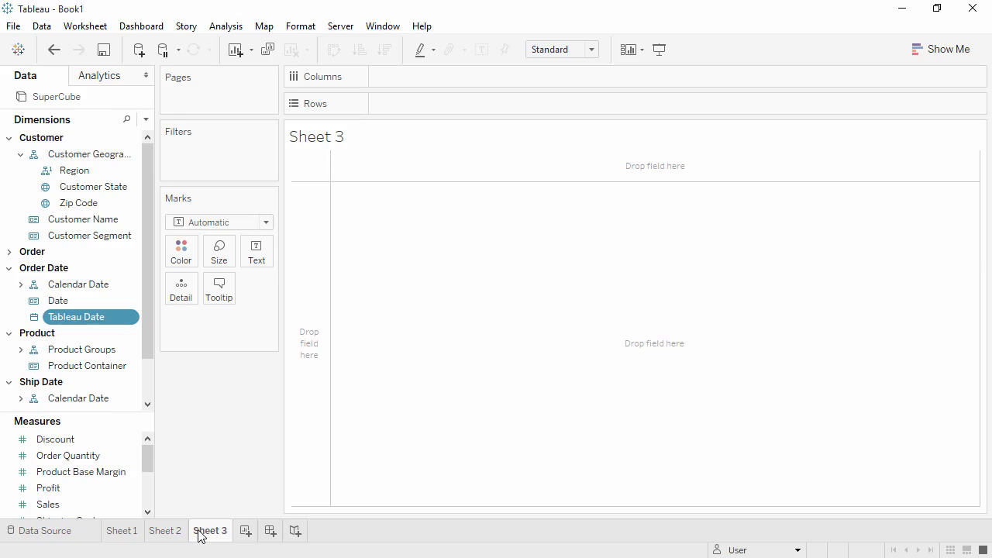
# Create a 'Category Filter' set on Product Category including Furniture, Office Supplies and Technology.
pyautogui.click(10, 139)
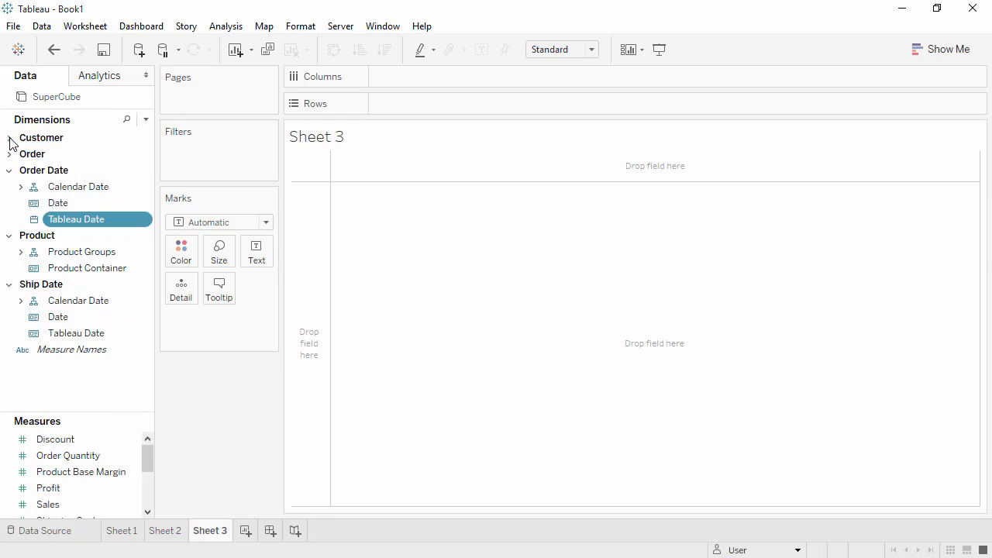
pyautogui.click(21, 253)
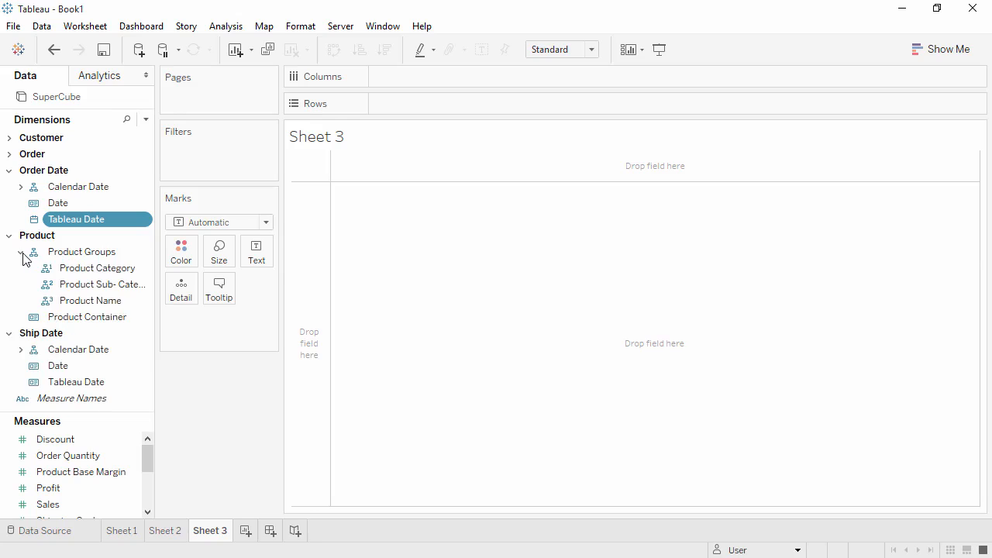
pyautogui.rightClick(77, 271)
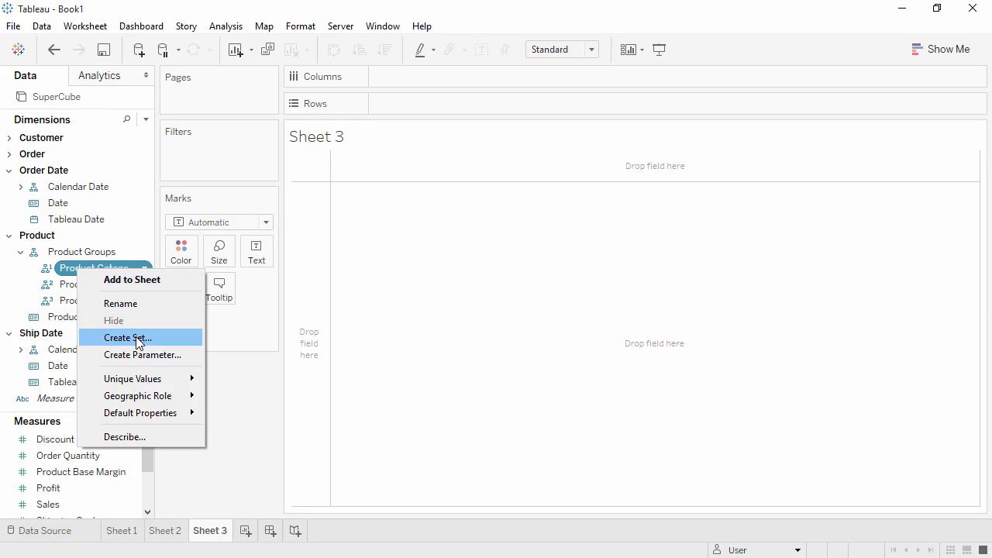
pyautogui.click(128, 338)
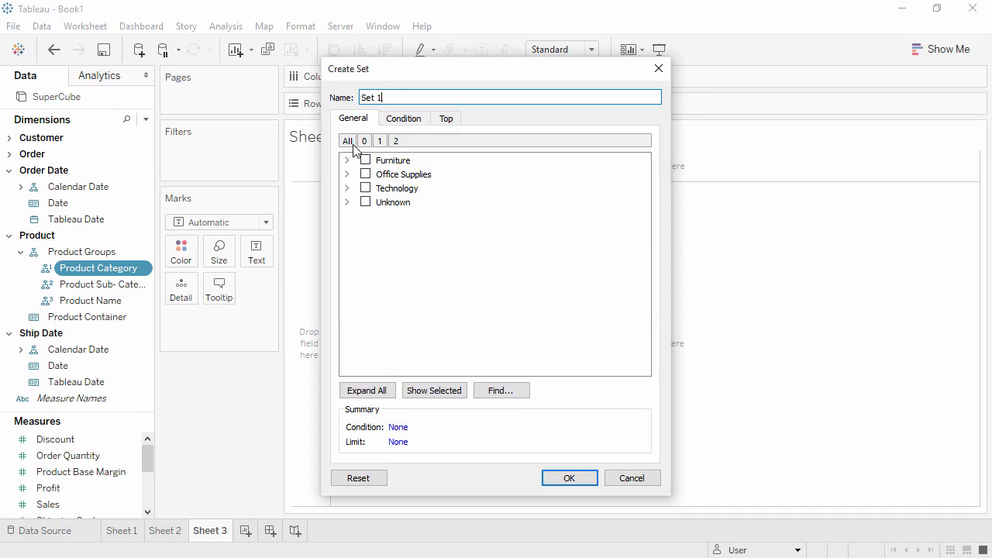
pyautogui.tripleClick(355, 95)
pyautogui.write('Category Filter')
pyautogui.click(365, 160)
pyautogui.click(365, 173)
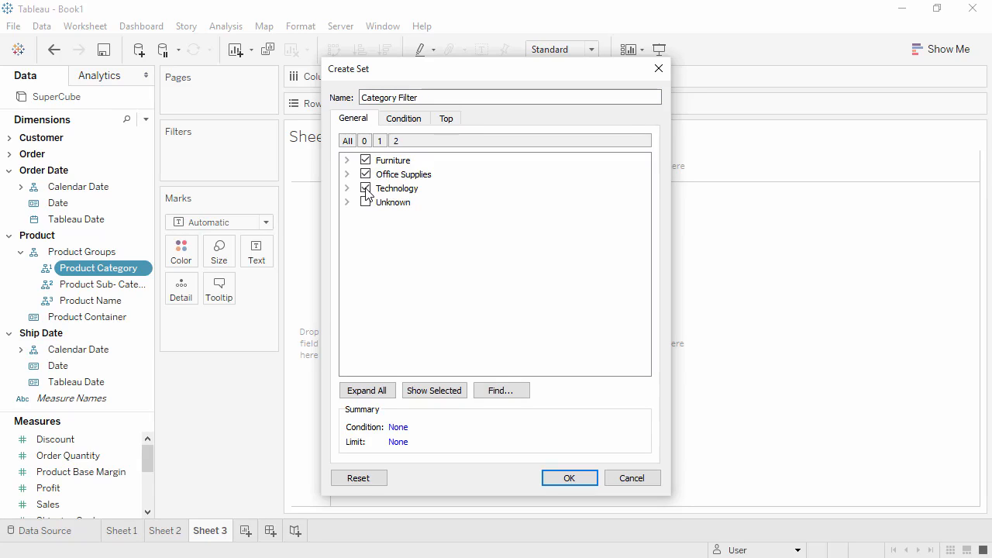
pyautogui.click(567, 476)
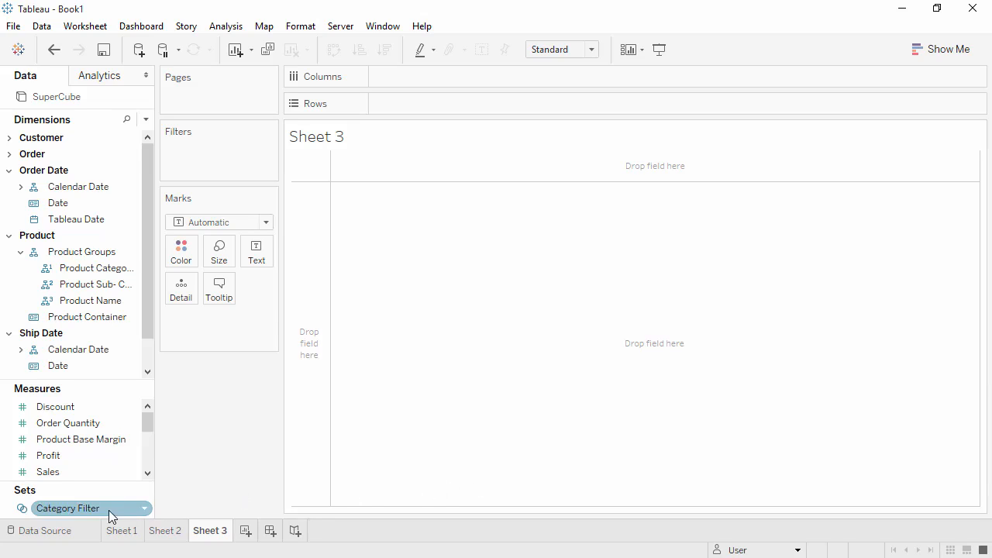
# Chart Sales as a single 14,907,053 bar and show the Category Filter set as a filter card.
pyautogui.doubleClick(91, 471)
pyautogui.click(91, 508)
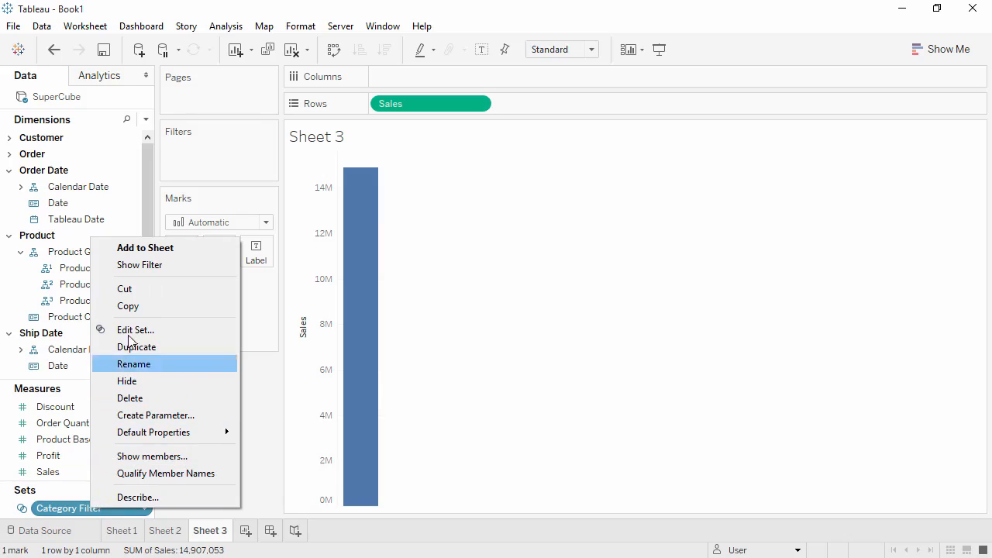
pyautogui.click(141, 267)
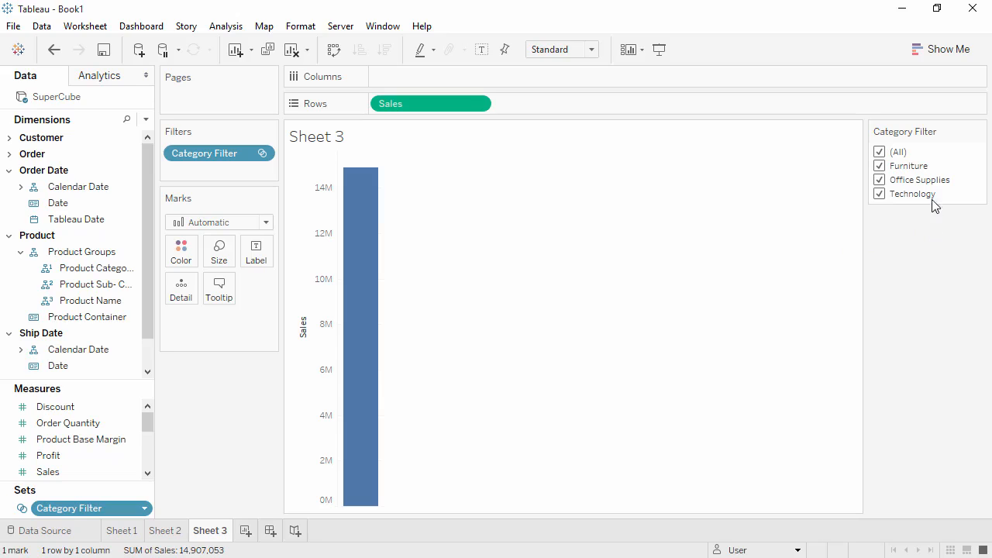
pyautogui.click(979, 131)
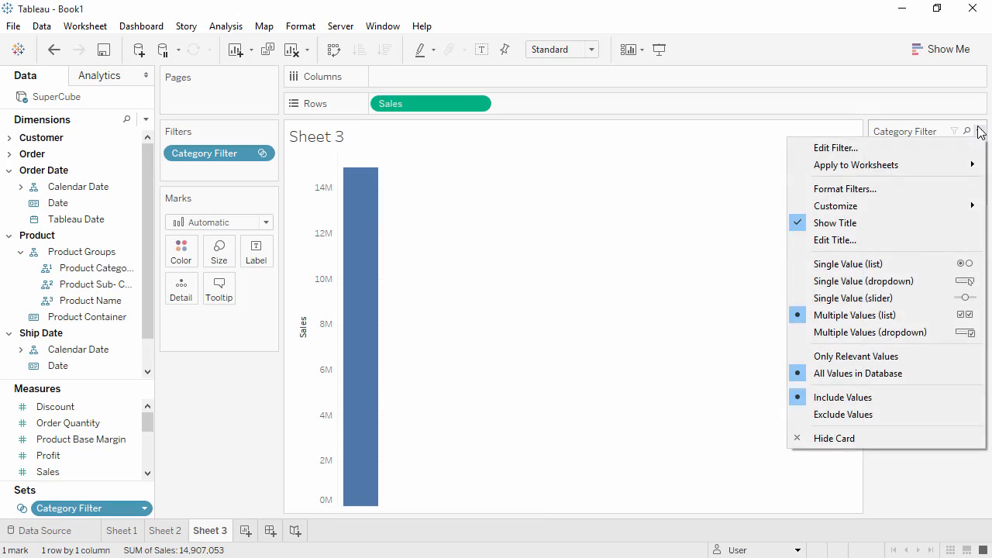